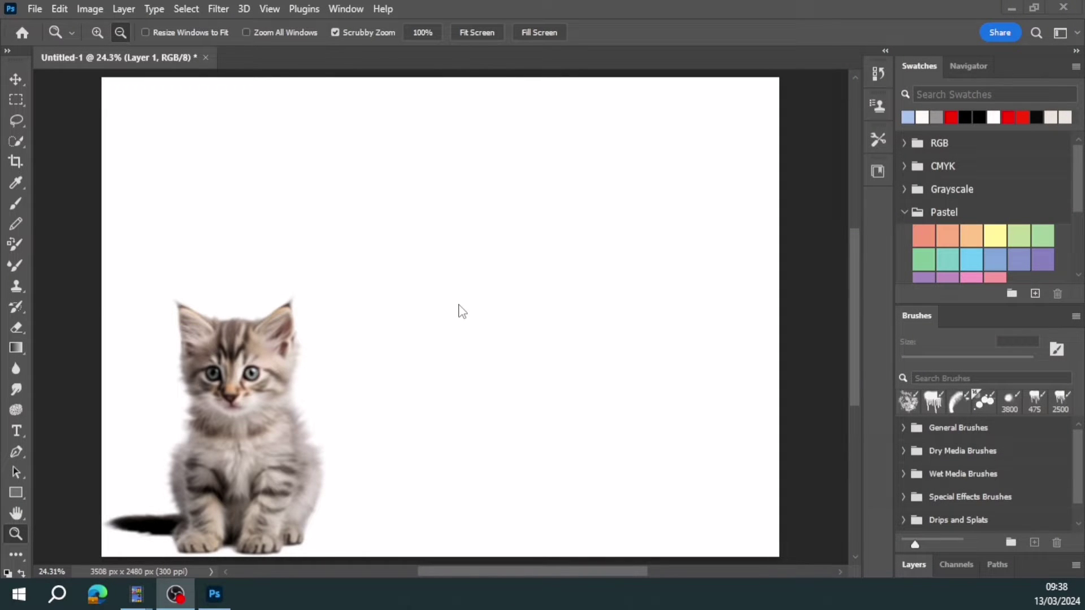
Switch the workspace to Motion so the Timeline panel appears below the canvas
click(345, 9)
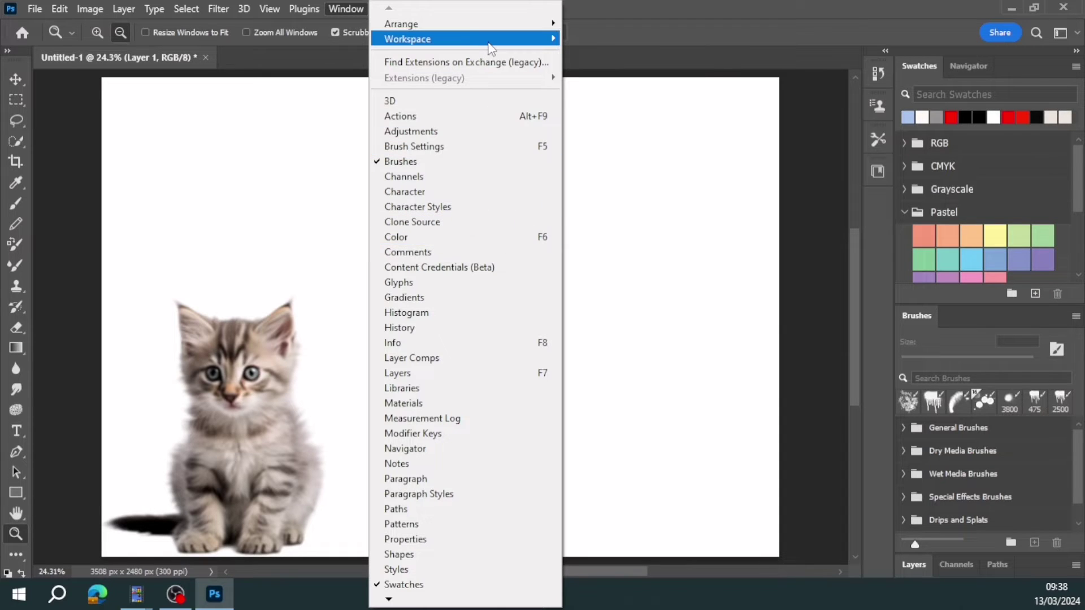
mouse_move(408, 39)
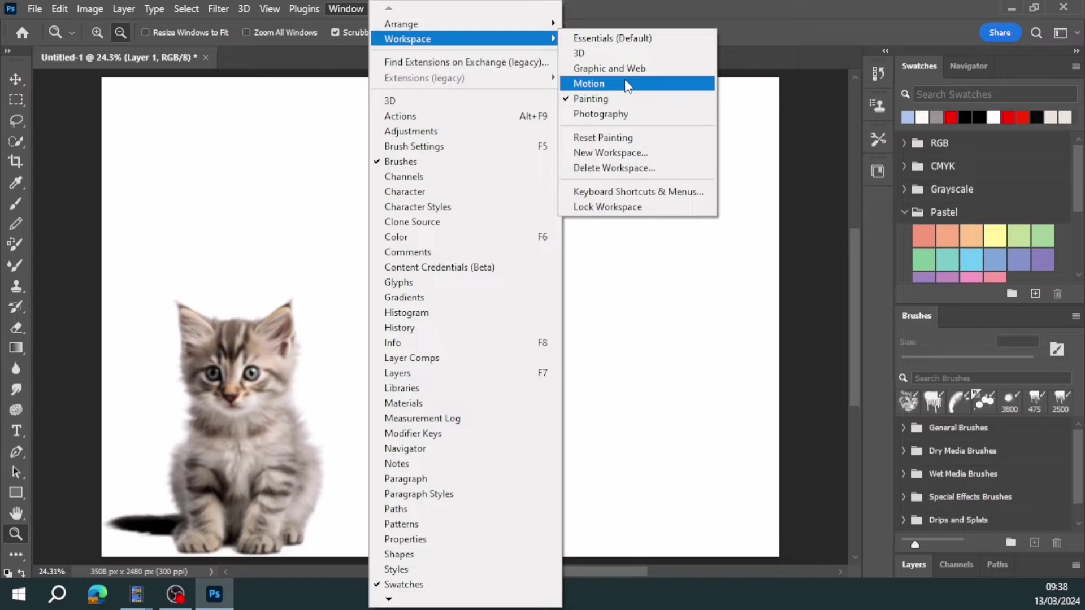
click(628, 83)
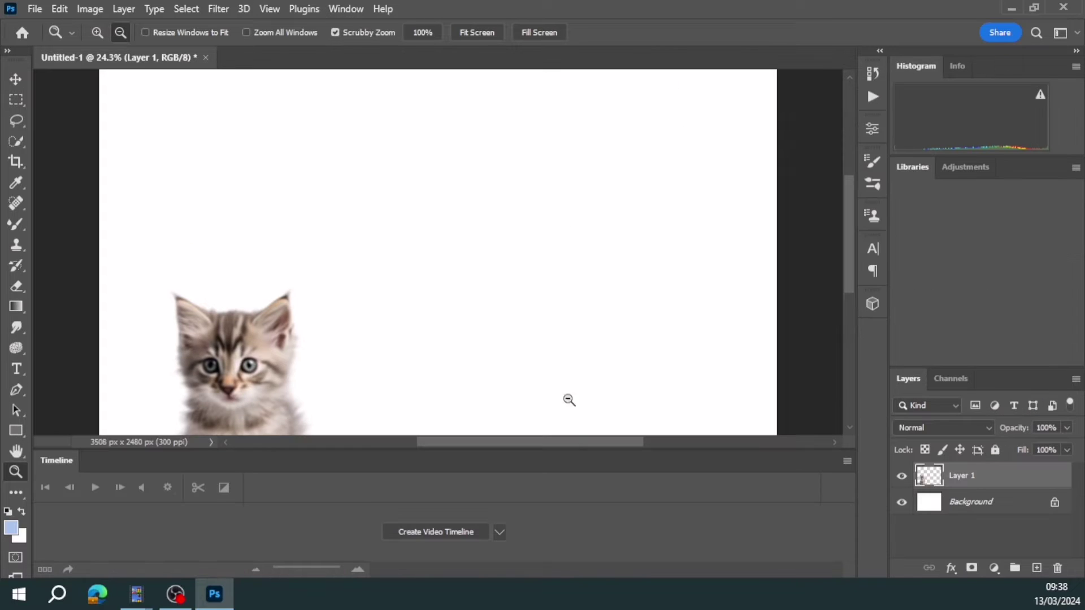
click(345, 9)
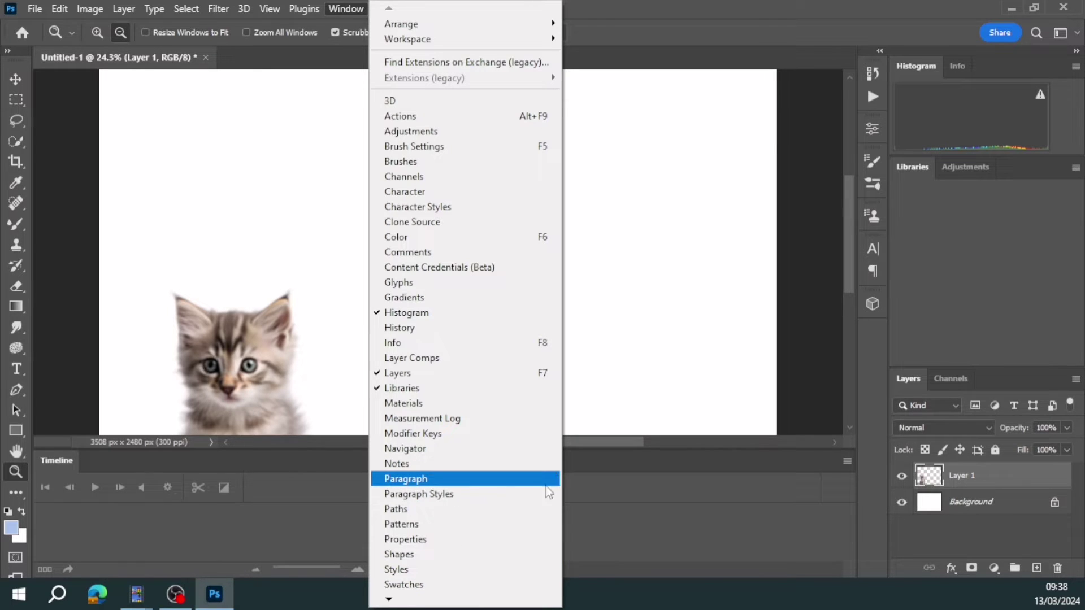
click(390, 600)
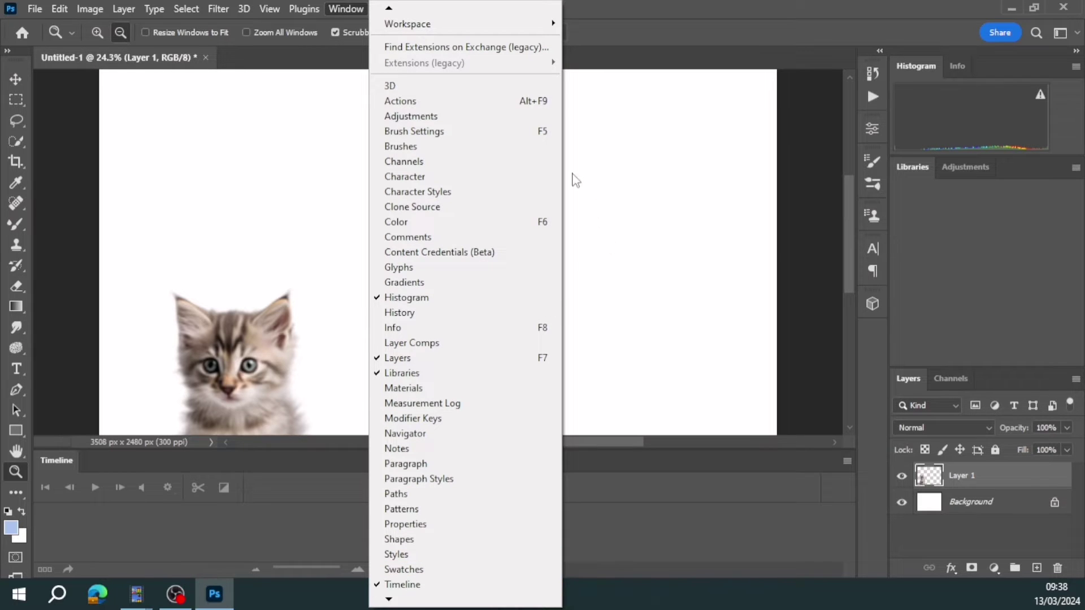
mouse_move(408, 24)
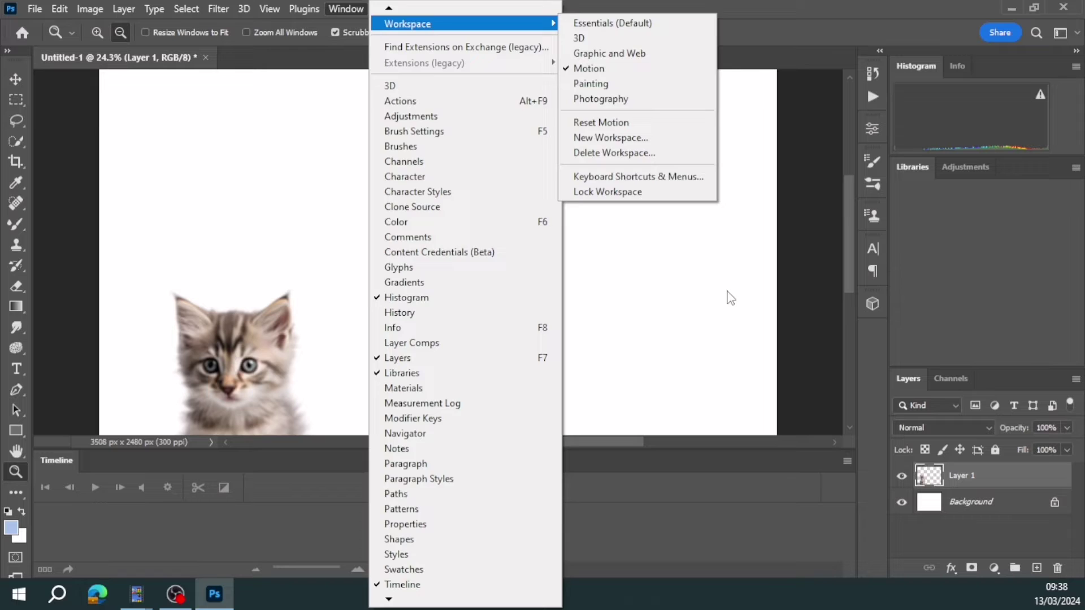
click(731, 299)
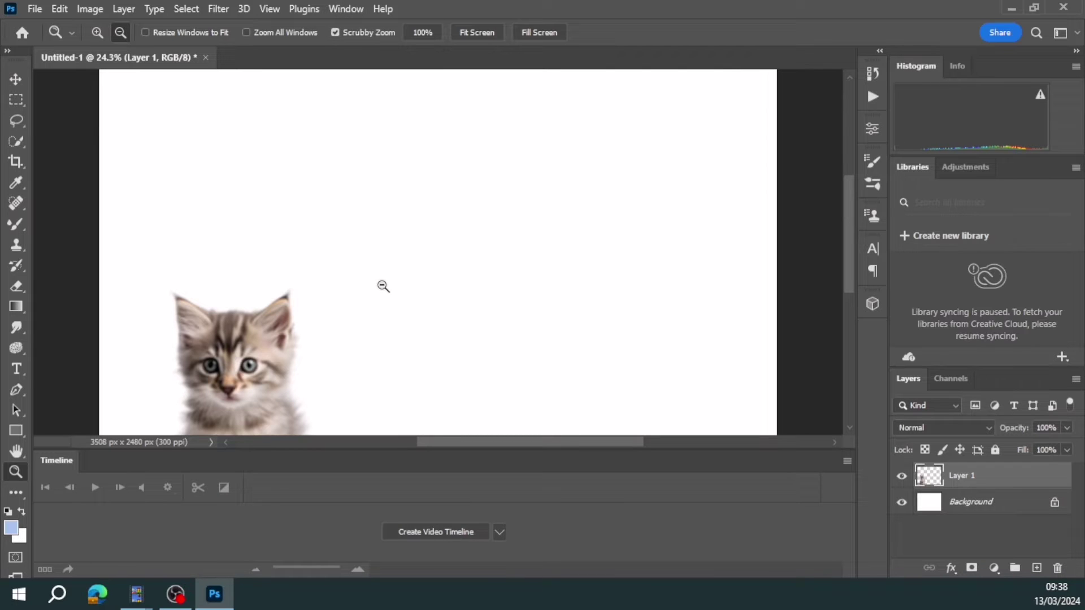
scroll(372, 250, down, 2)
scroll(372, 250, down, 3)
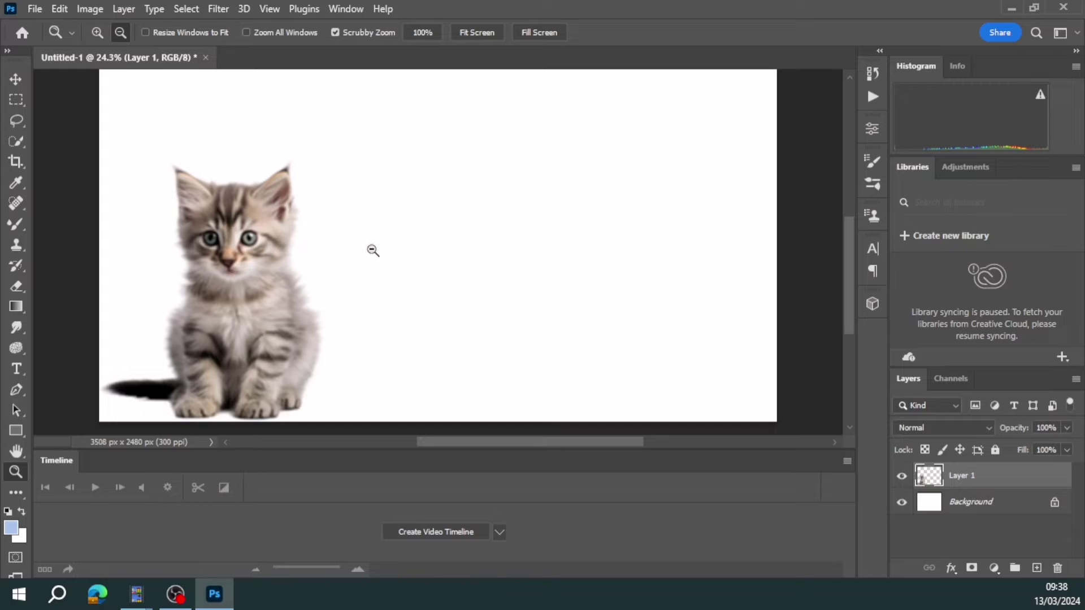
Create a video timeline, enlarge it, and expand Layer 1's Position, Opacity and Style properties
click(462, 533)
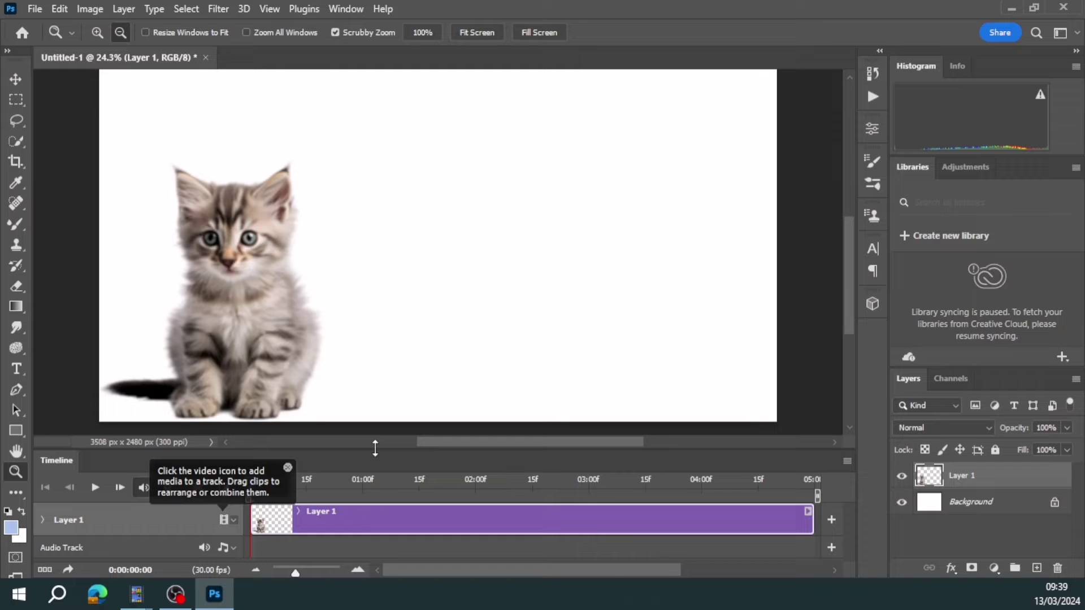
drag(375, 449, 407, 288)
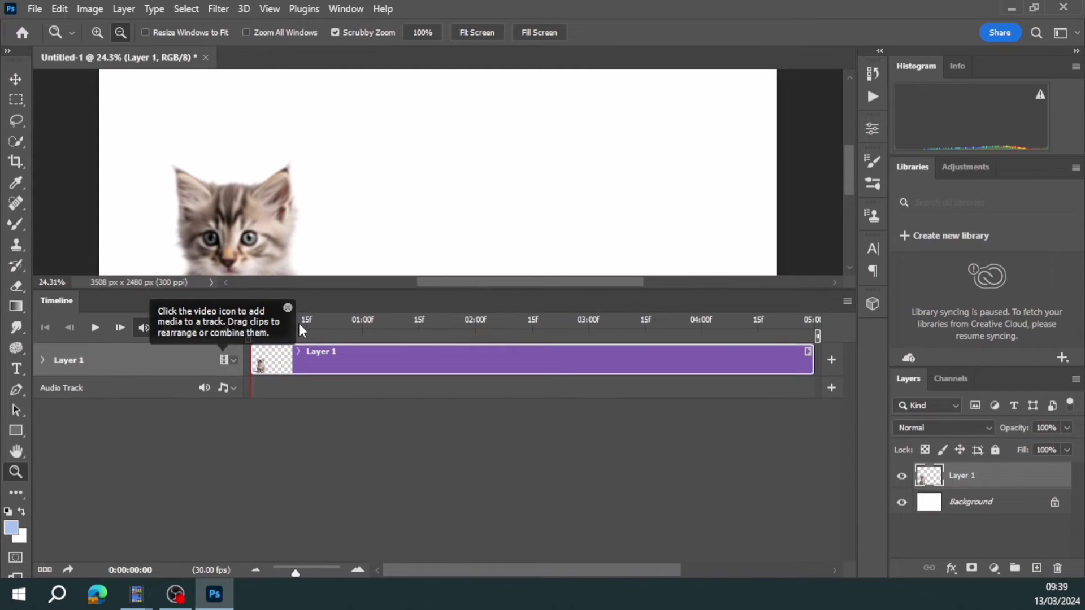
click(43, 360)
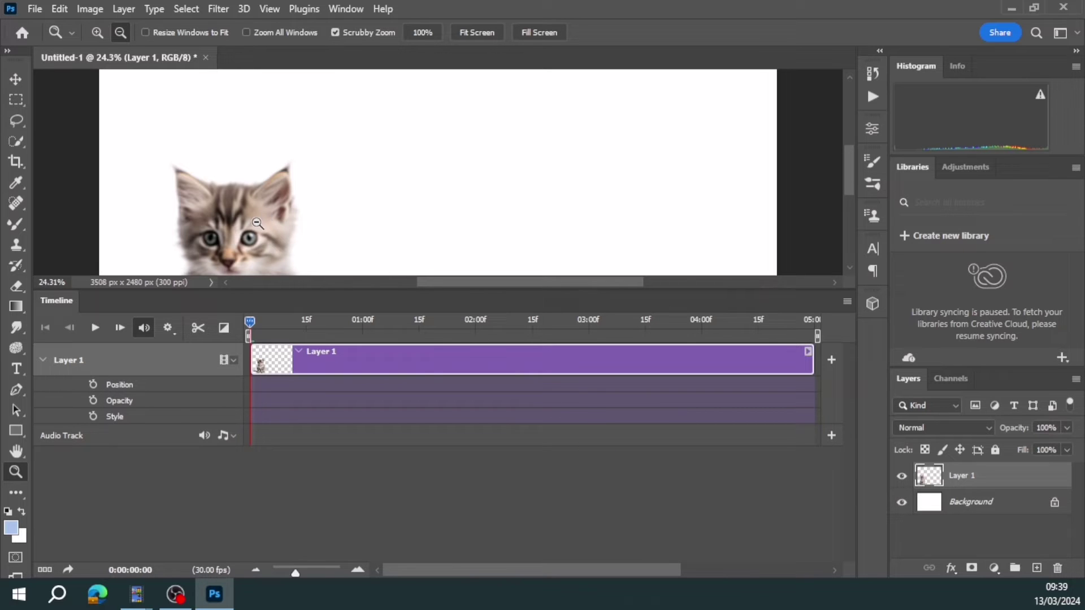
Convert Layer 1 to a smart object and expand its Transform, Opacity and Style track
right_click(993, 476)
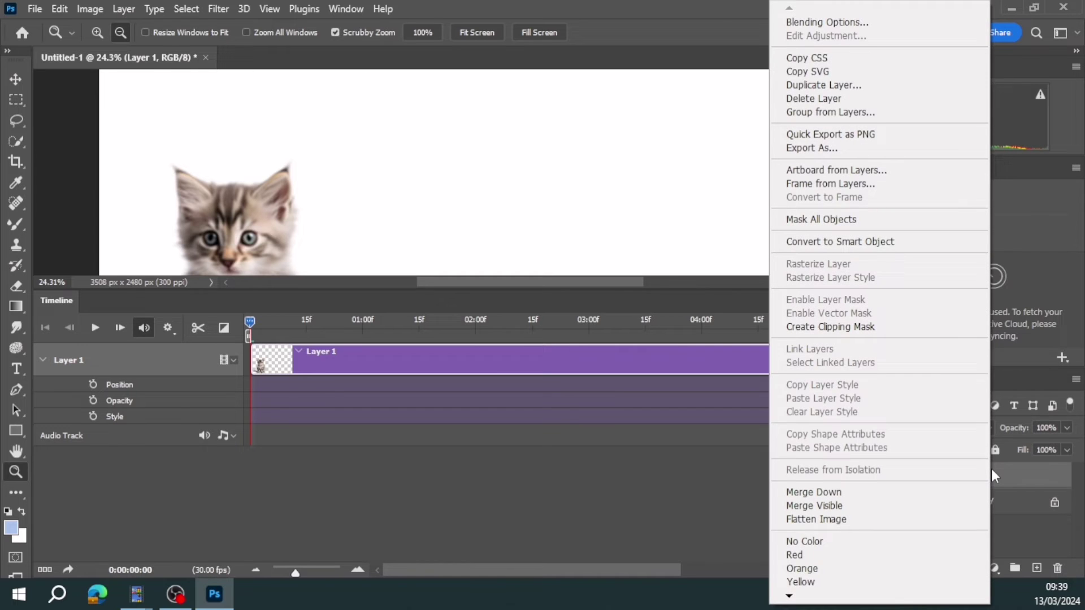
click(840, 242)
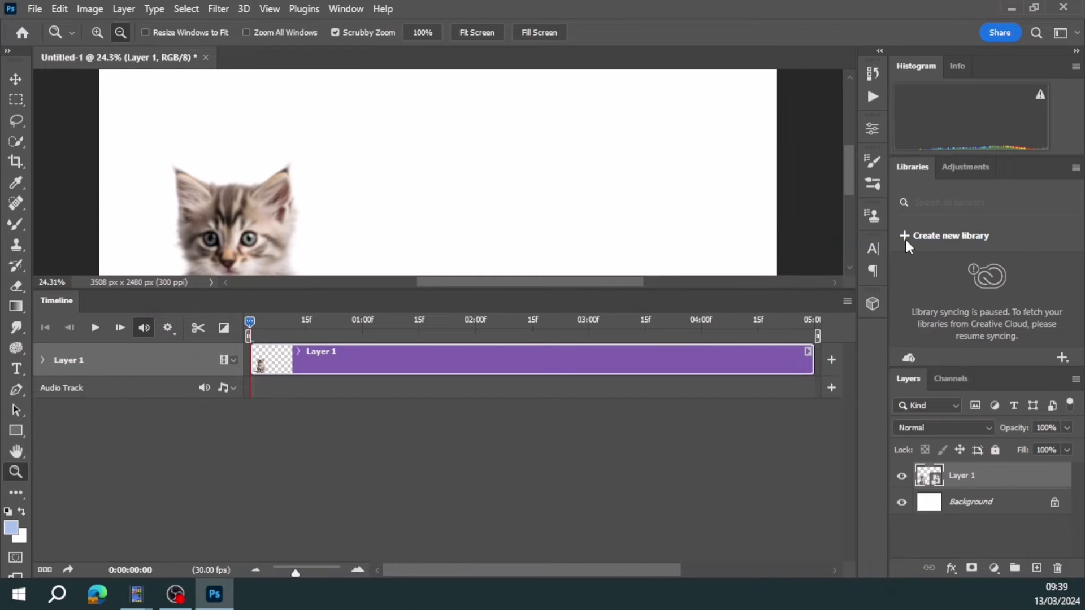
click(43, 361)
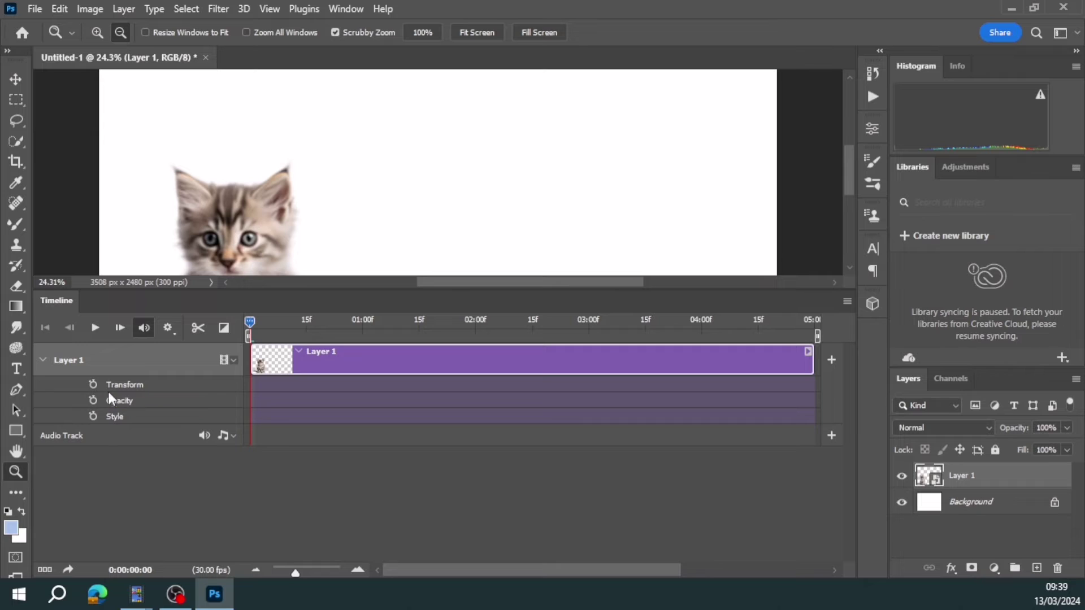
Enable Transform keyframing with a starting keyframe and switch to the Move tool
click(92, 385)
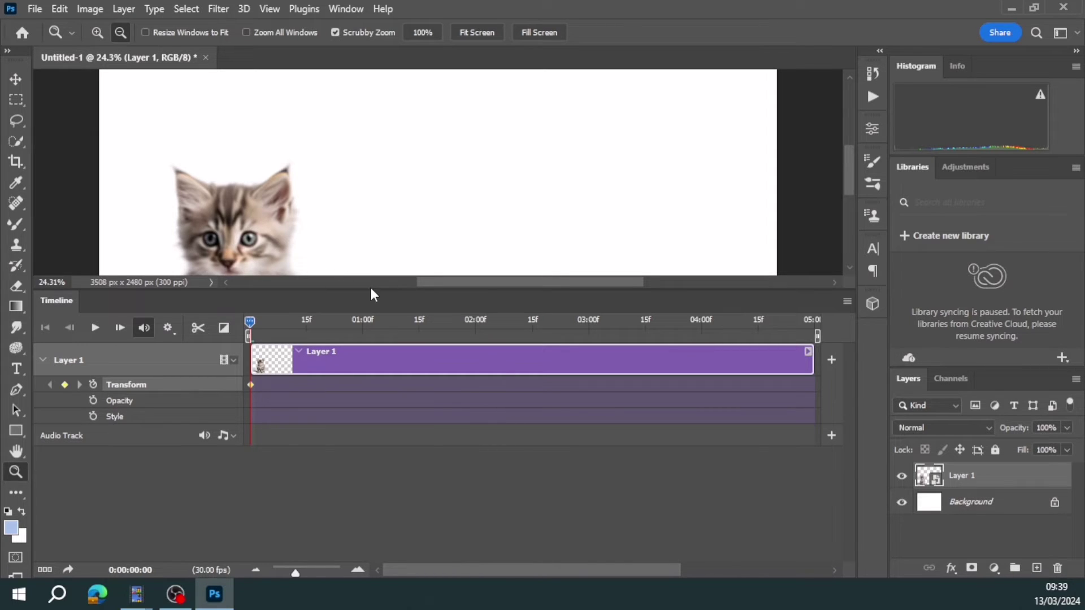
drag(371, 290, 371, 352)
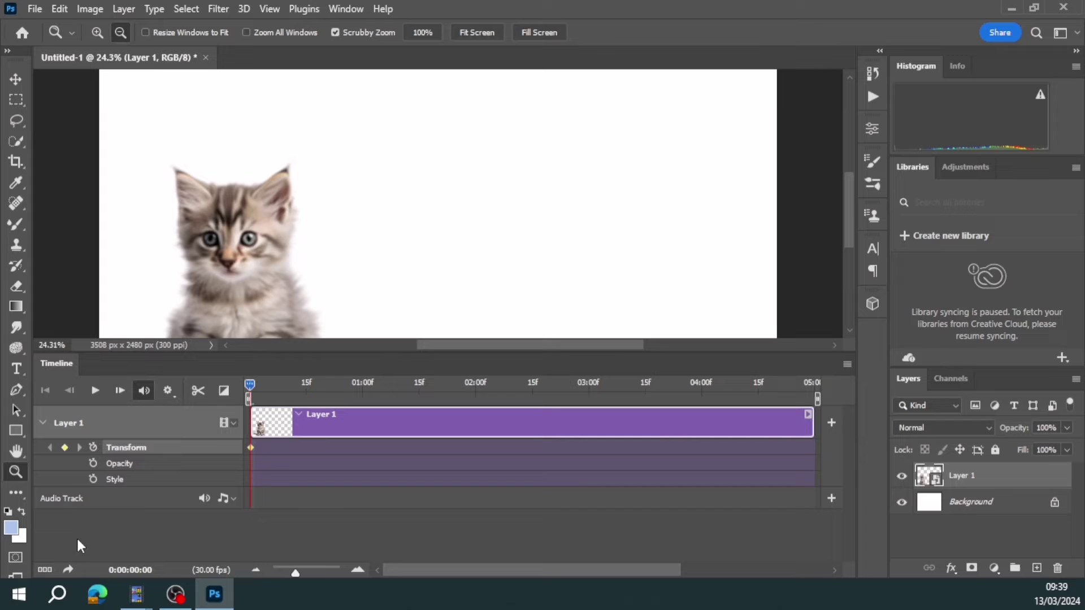
click(15, 80)
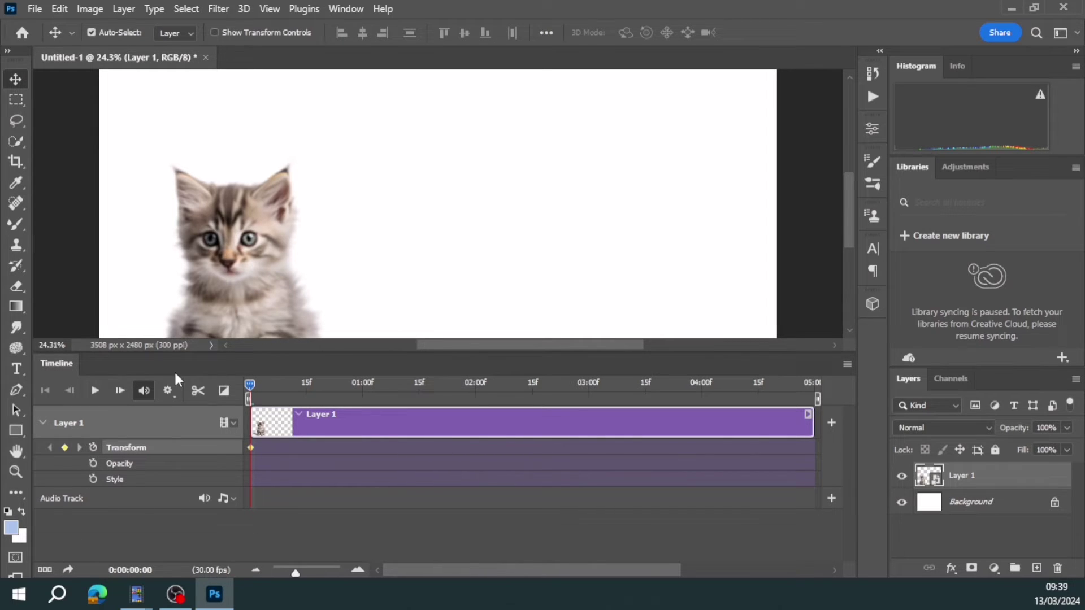
Keep the kitten at the left edge and move the playhead to the clip's end
mouse_move(249, 386)
mouse_down()
mouse_move(450, 386)
mouse_move(250, 386)
mouse_up()
drag(246, 293, 676, 260)
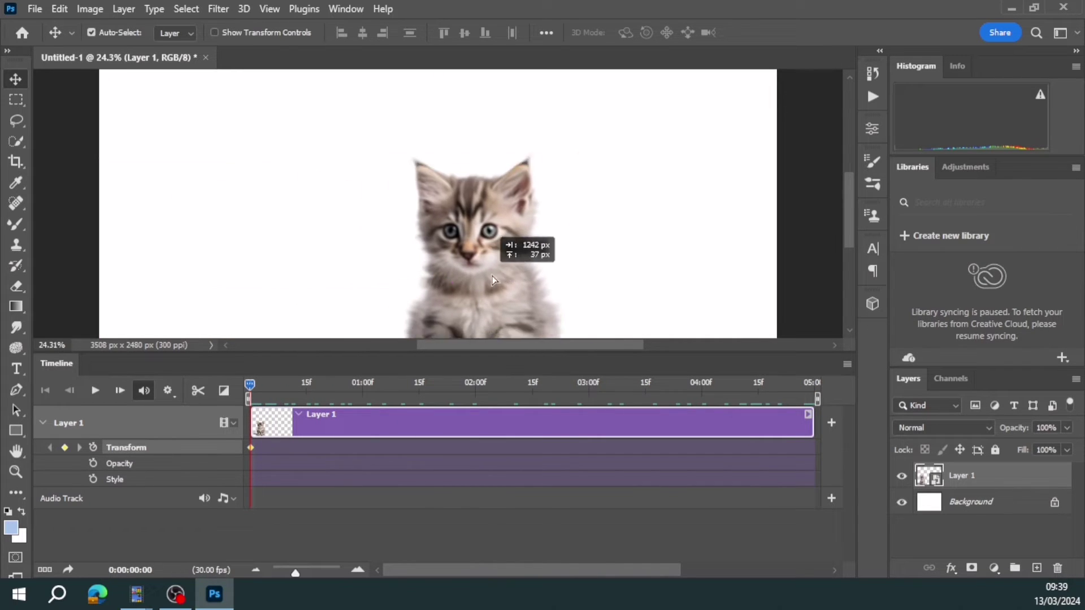
key(ctrl+z)
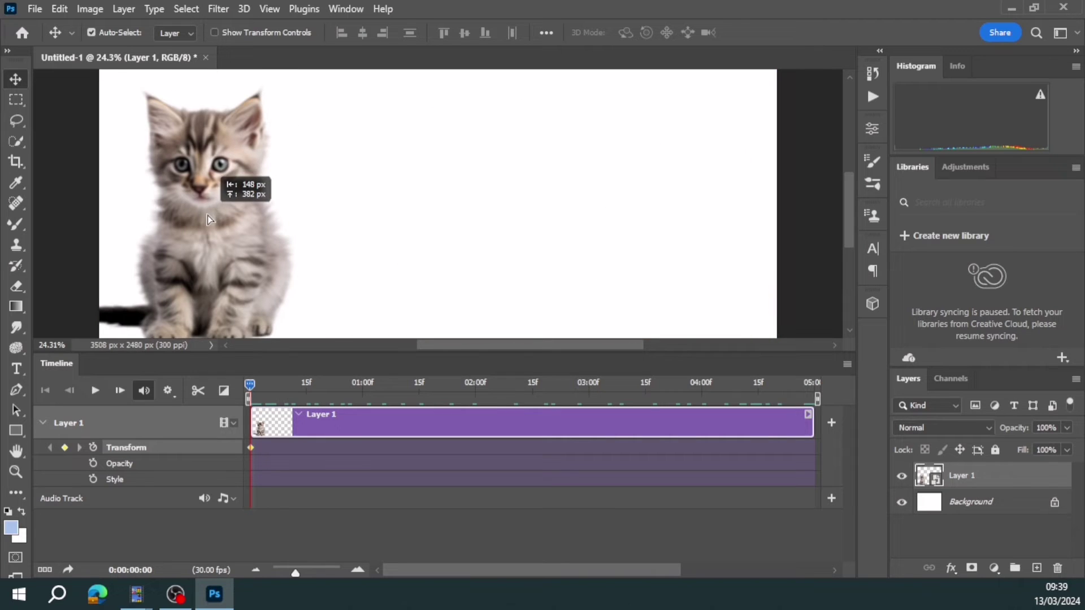
drag(253, 384, 812, 385)
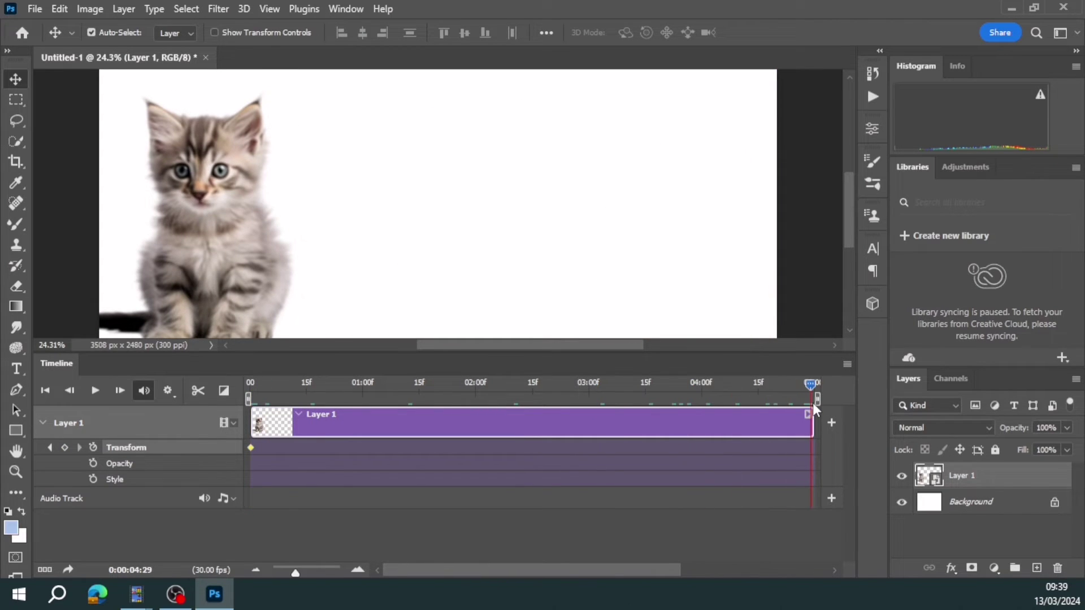
Add an end keyframe with the kitten moved to the right side, then rewind and play the slide
click(65, 449)
drag(214, 263, 699, 262)
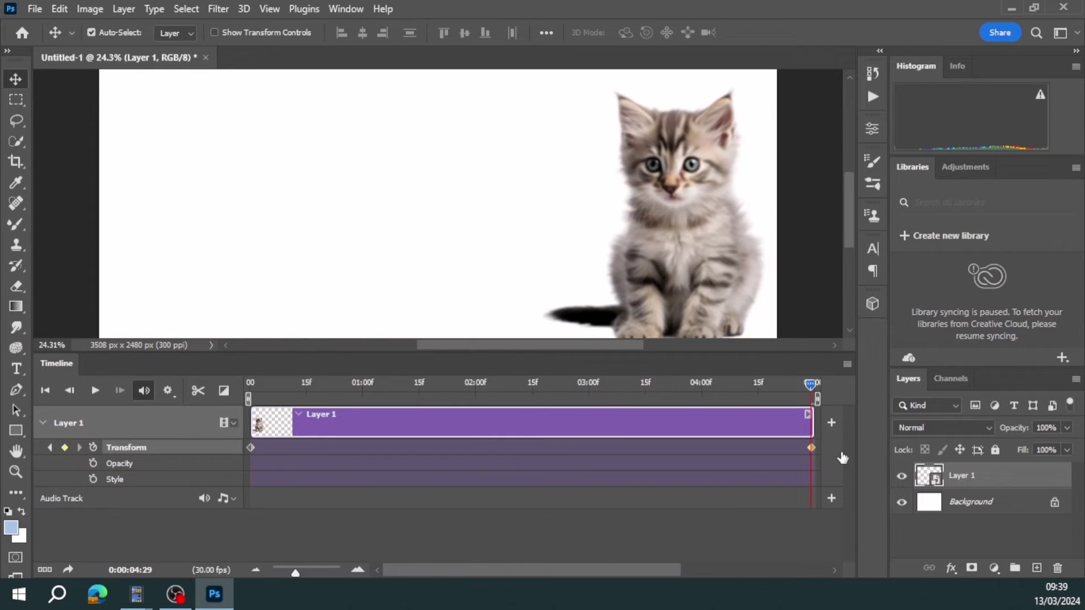
drag(812, 385, 251, 384)
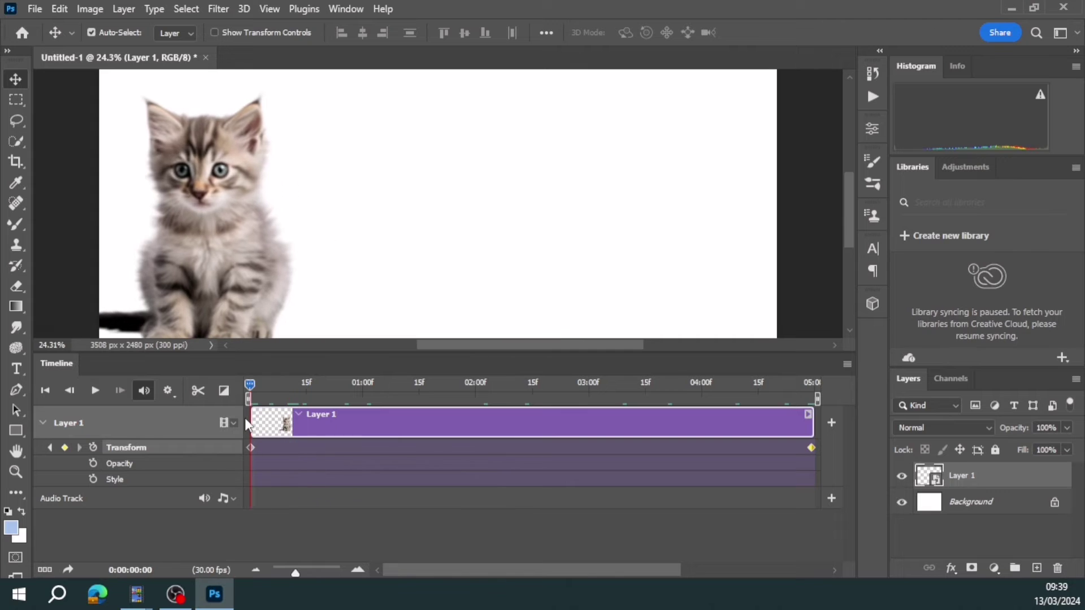
key(space)
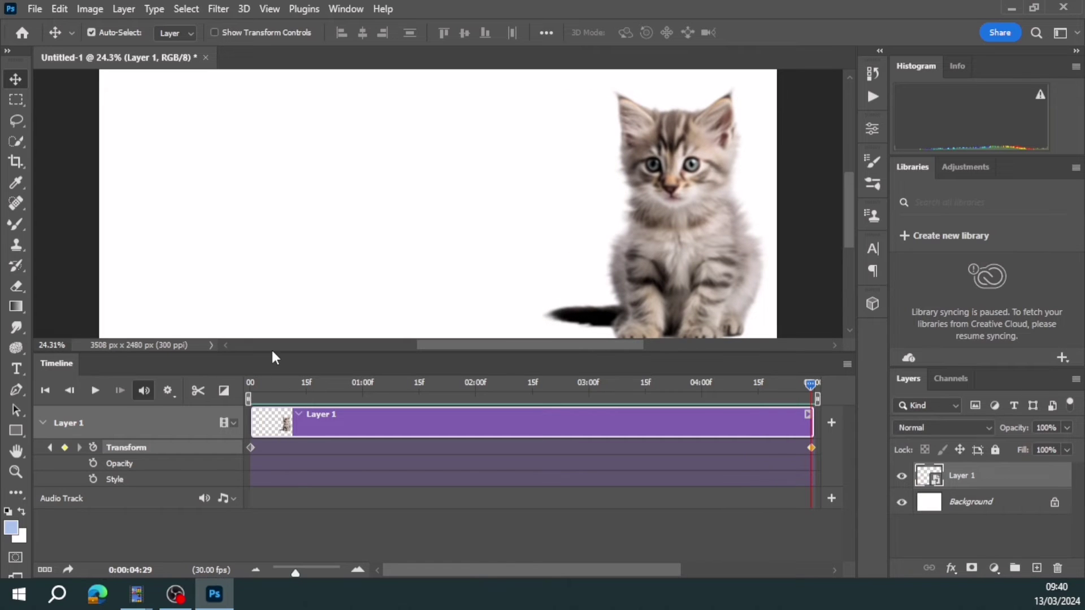
Move the end Transform keyframe to about 02:08 so the kitten arrives right earlier
drag(273, 356, 267, 406)
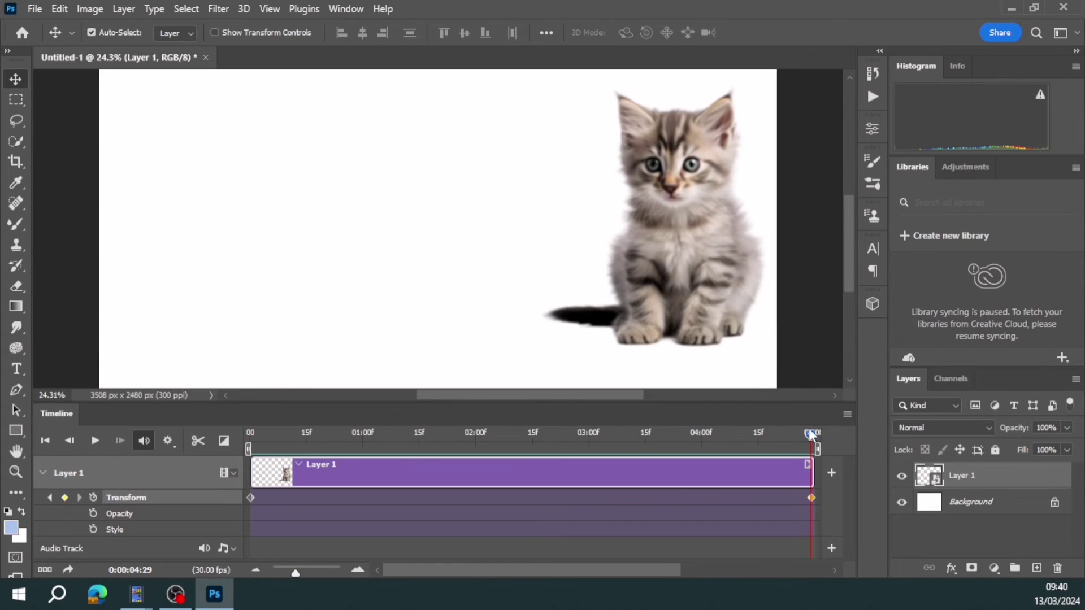
drag(812, 434, 326, 436)
drag(255, 436, 811, 436)
drag(813, 499, 509, 498)
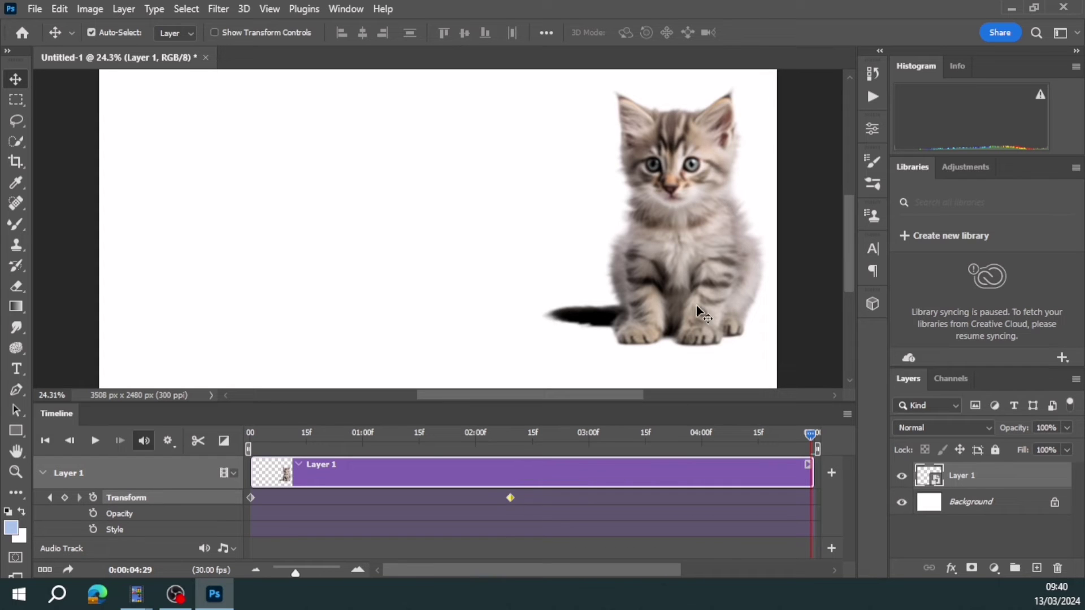
Preview the faster slide from the start, then return the playhead to 04:29
drag(811, 436, 249, 439)
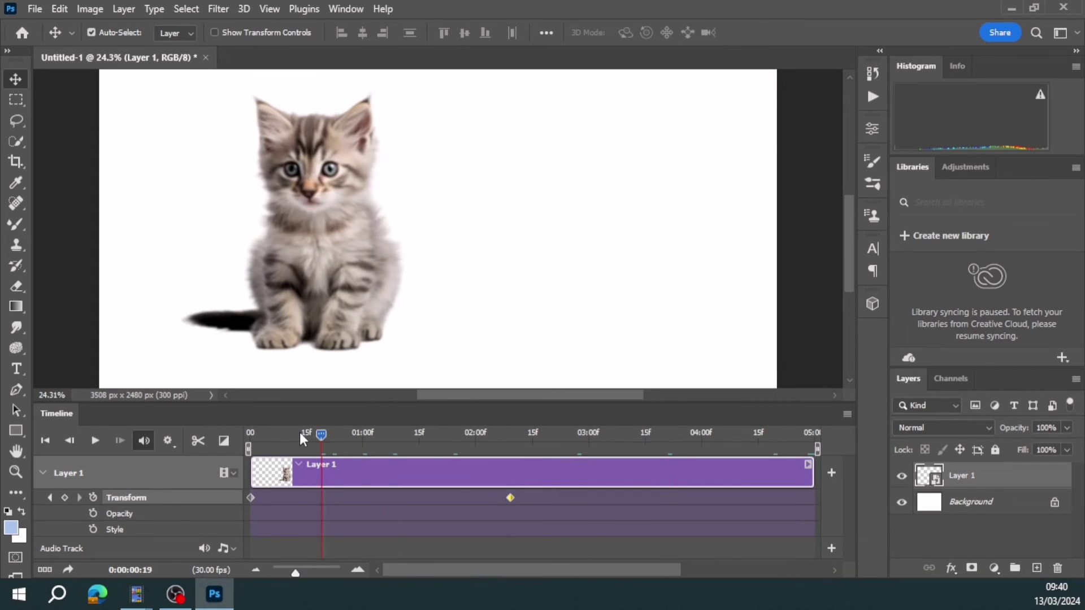
key(space)
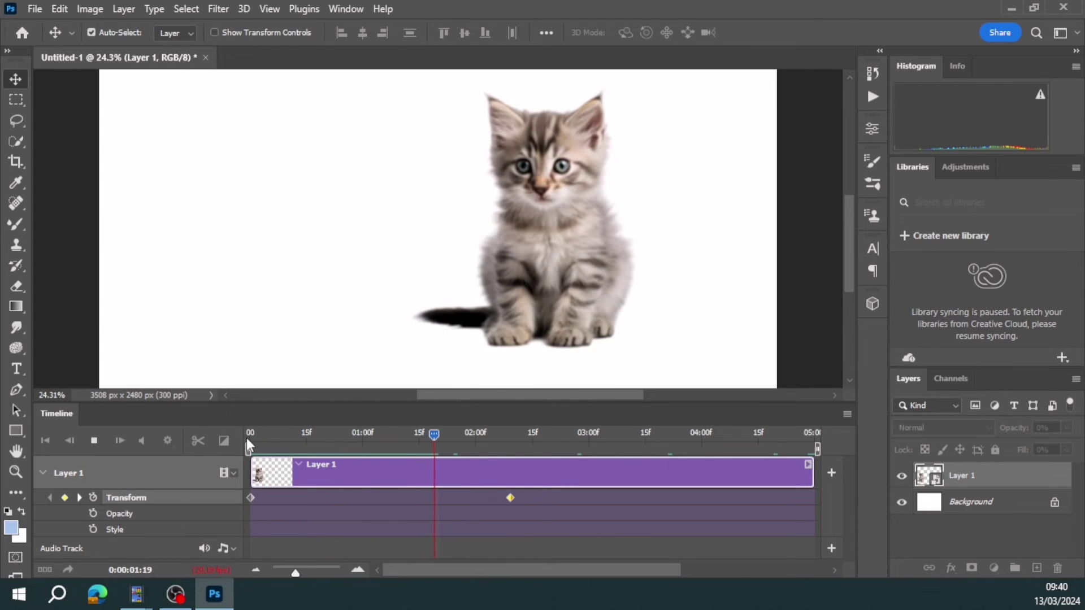
key(space)
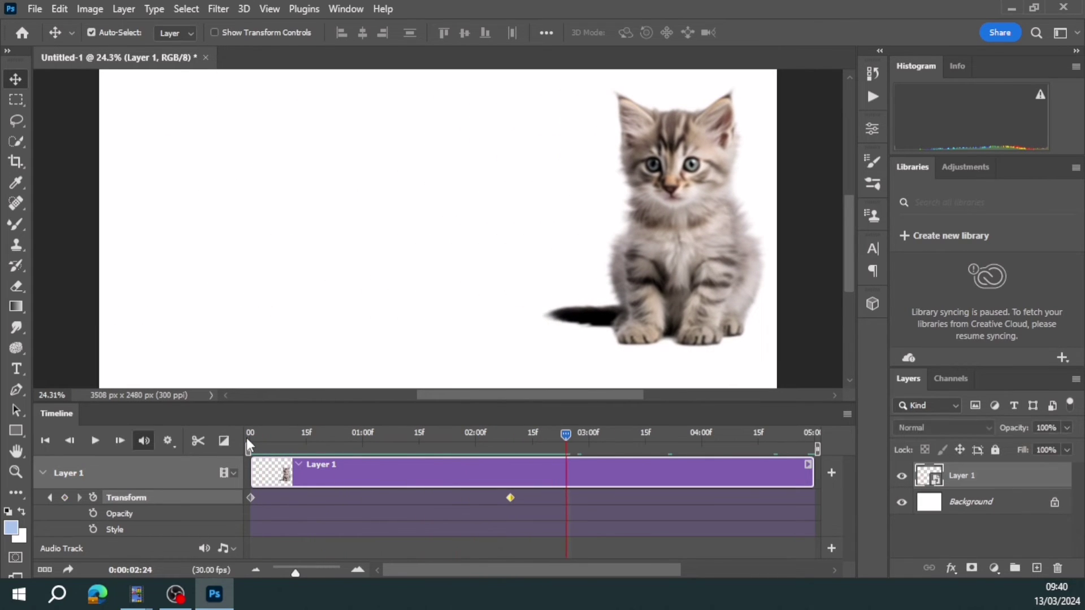
drag(623, 435, 814, 434)
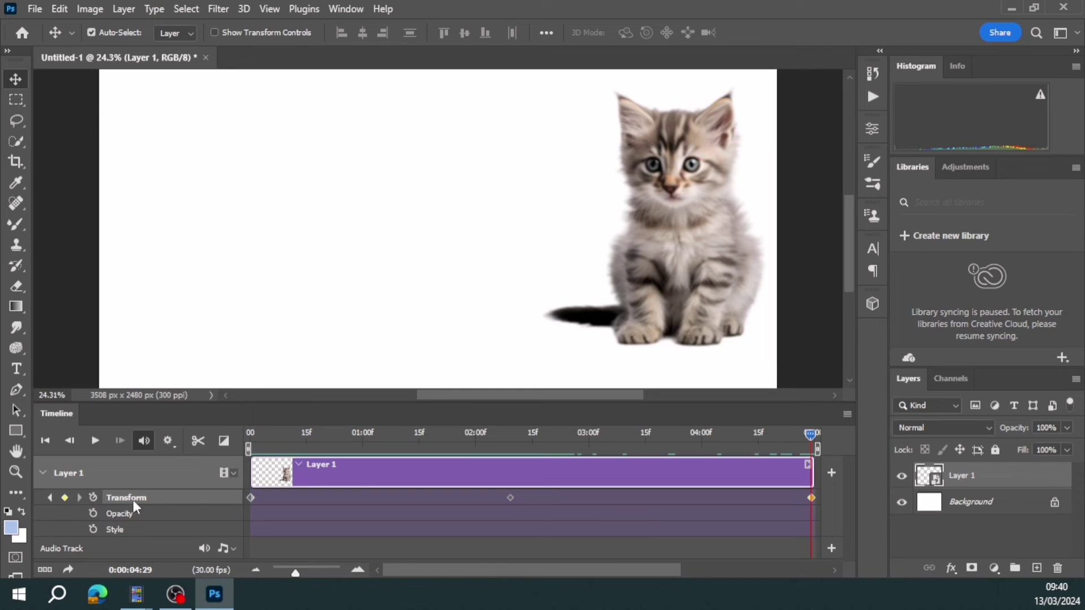
Skew the kitten about -14° at 04:29 via Edit > Transform > Skew and commit it
click(60, 9)
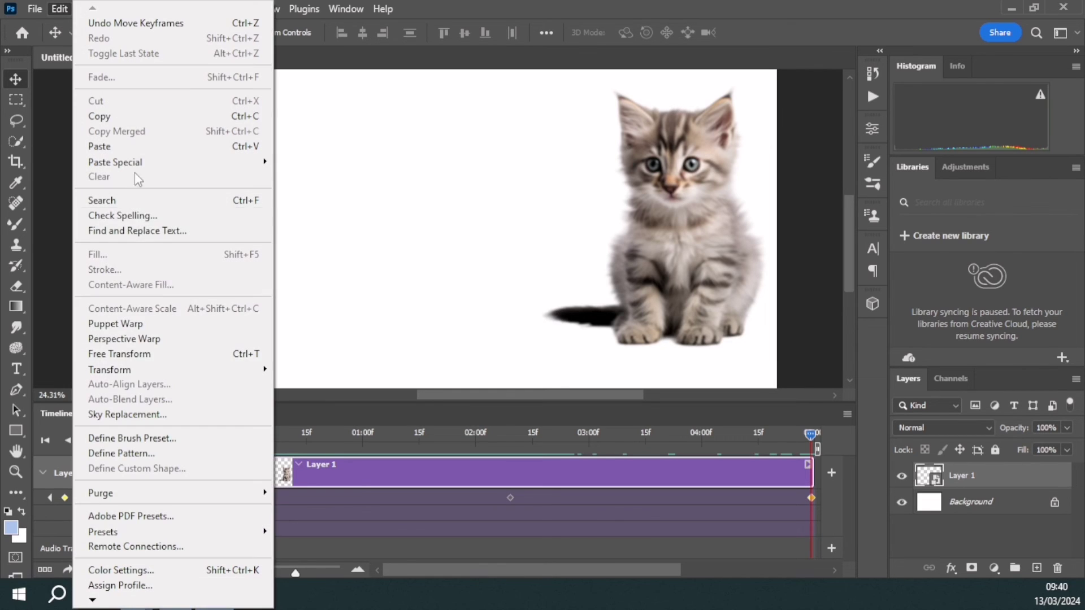
mouse_move(110, 370)
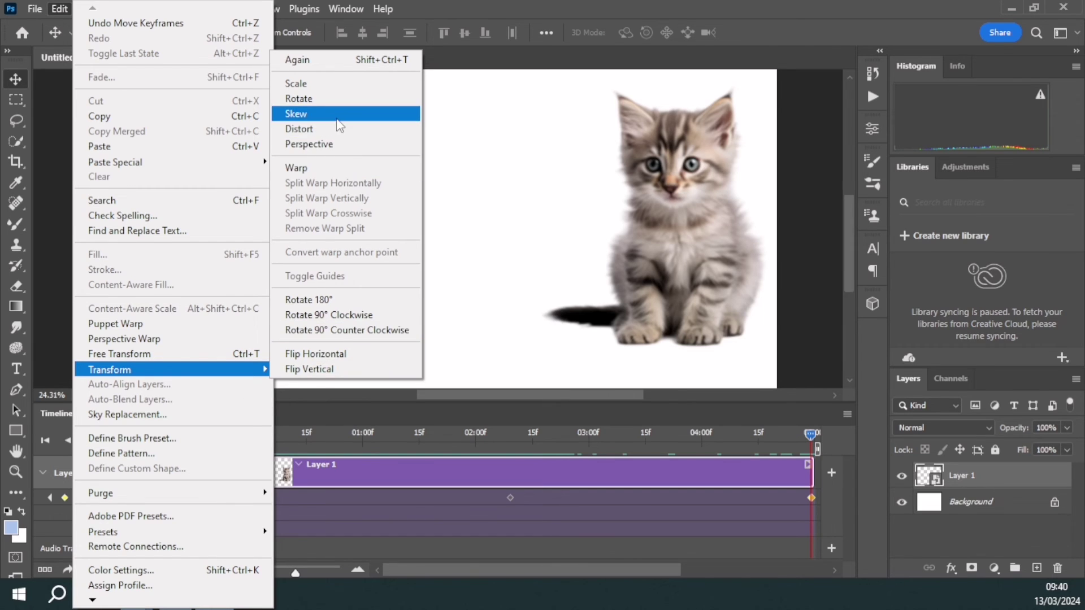
click(296, 114)
drag(542, 85, 504, 155)
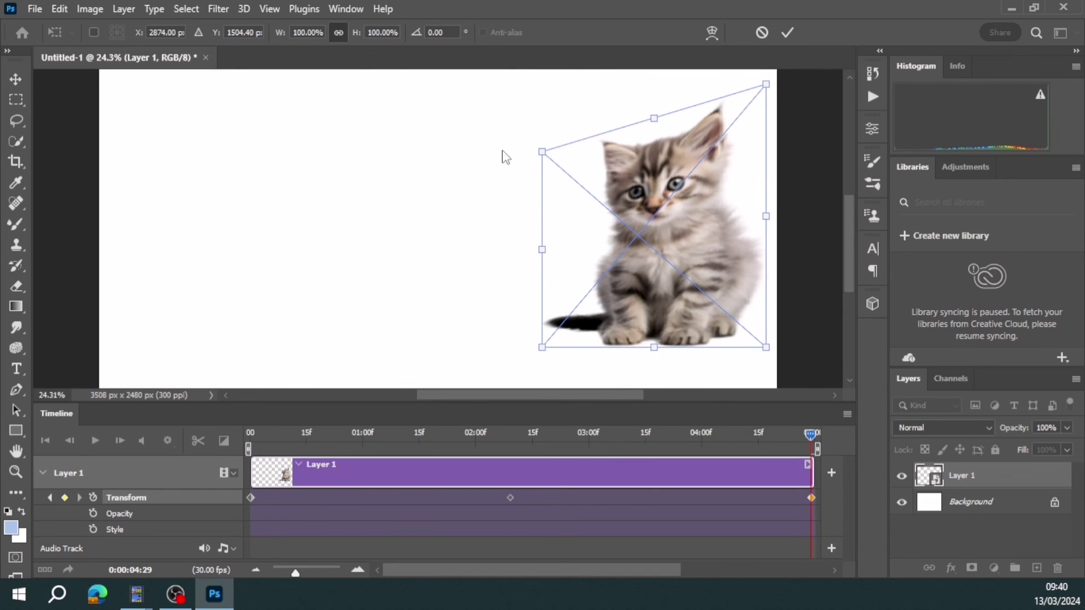
key(Return)
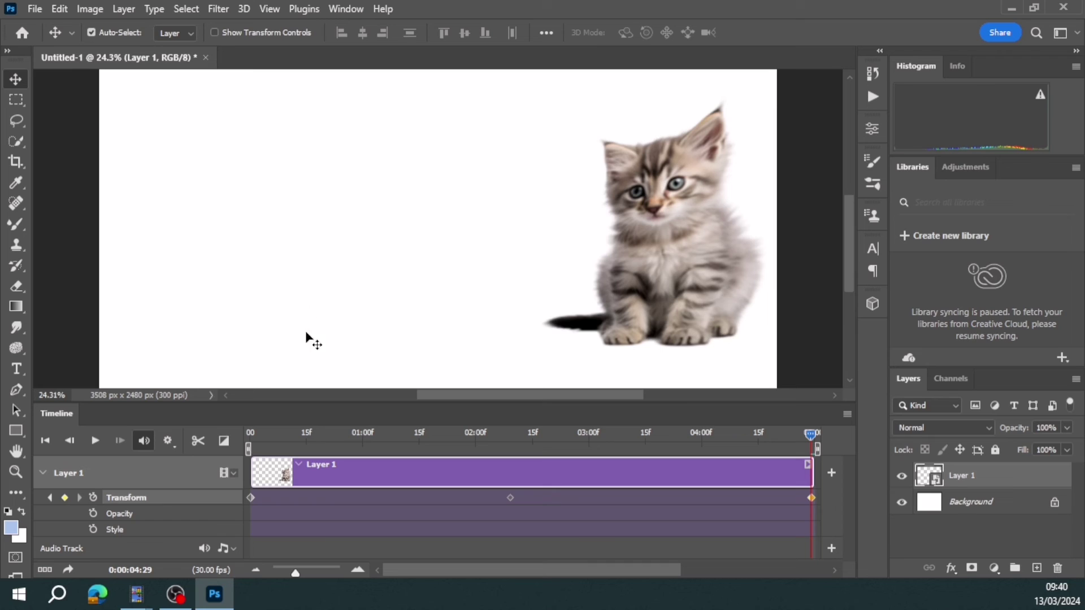
Rewind to frame 0 and play to see the kitten tilt as it slides right
drag(813, 435, 223, 442)
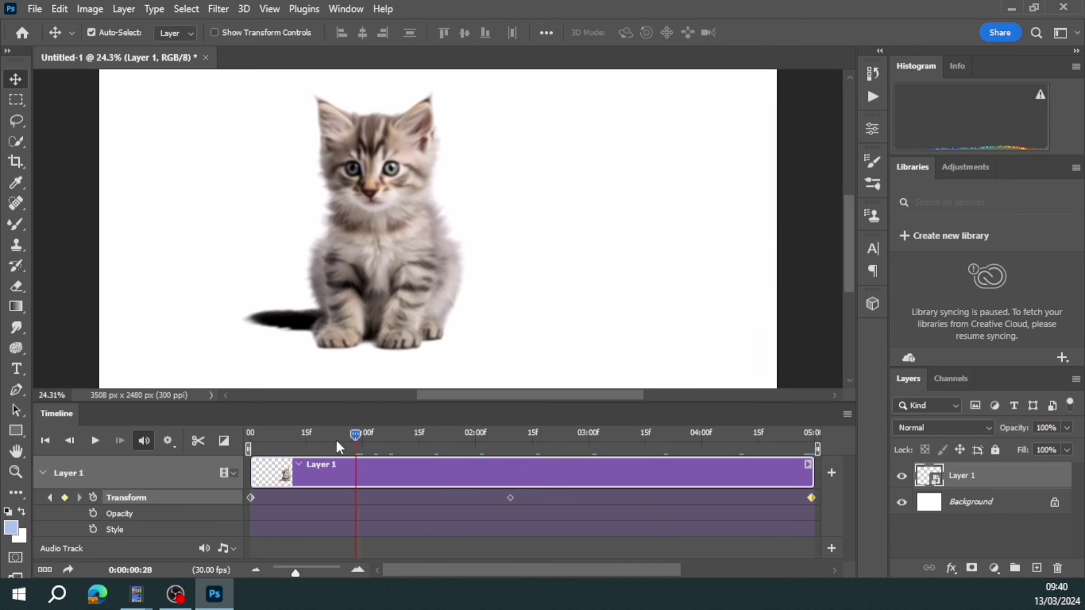
key(space)
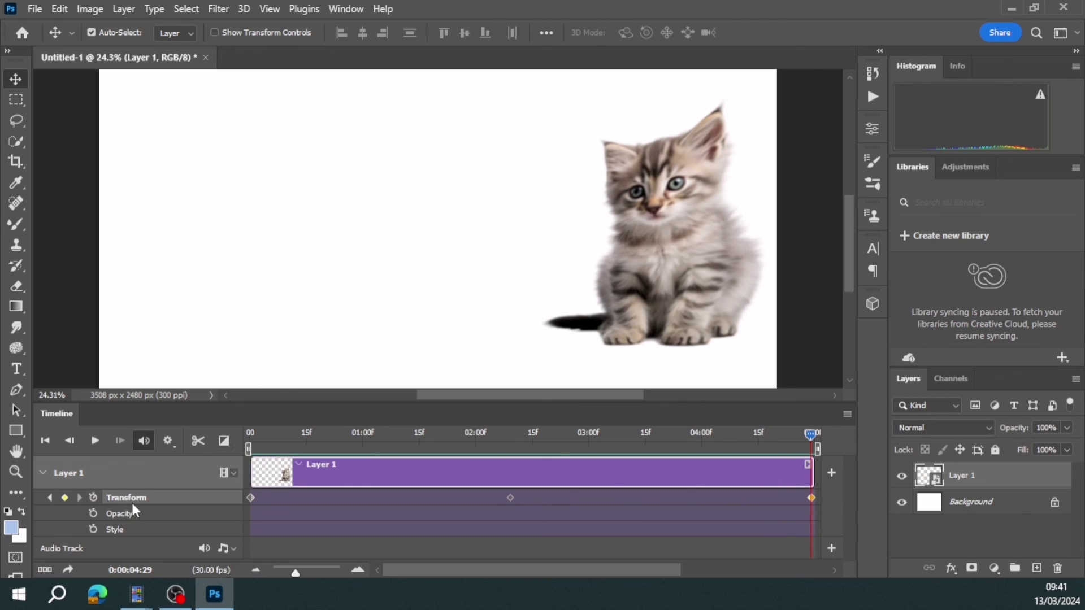
click(59, 9)
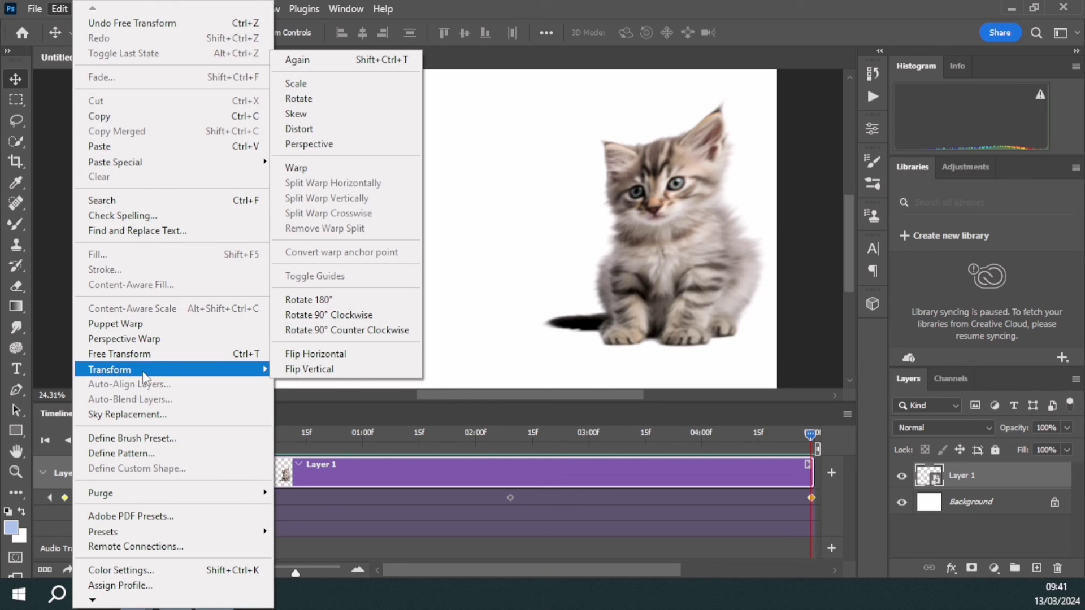
click(598, 246)
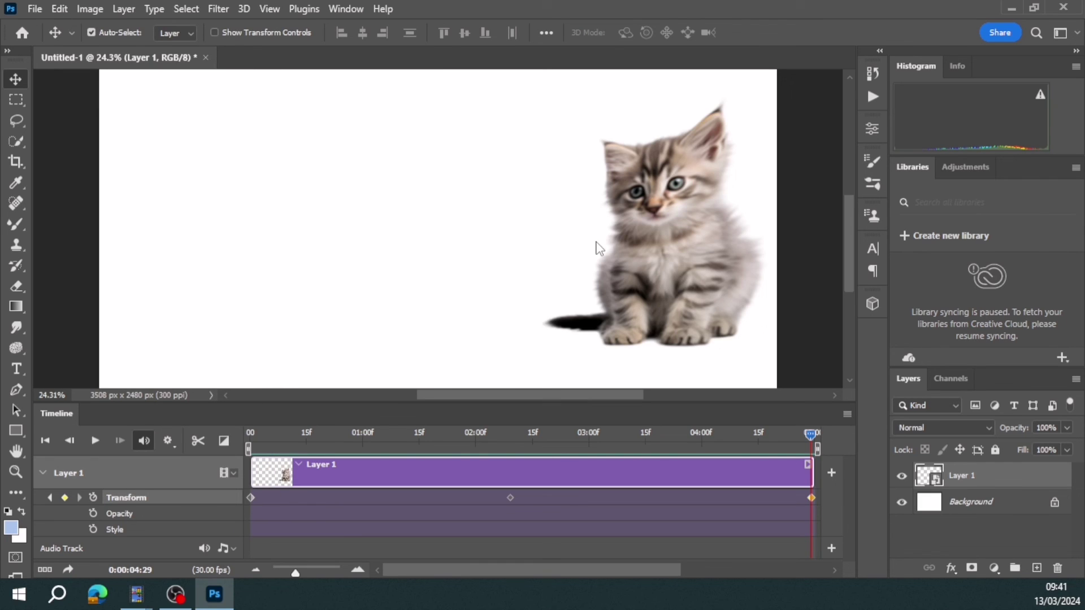